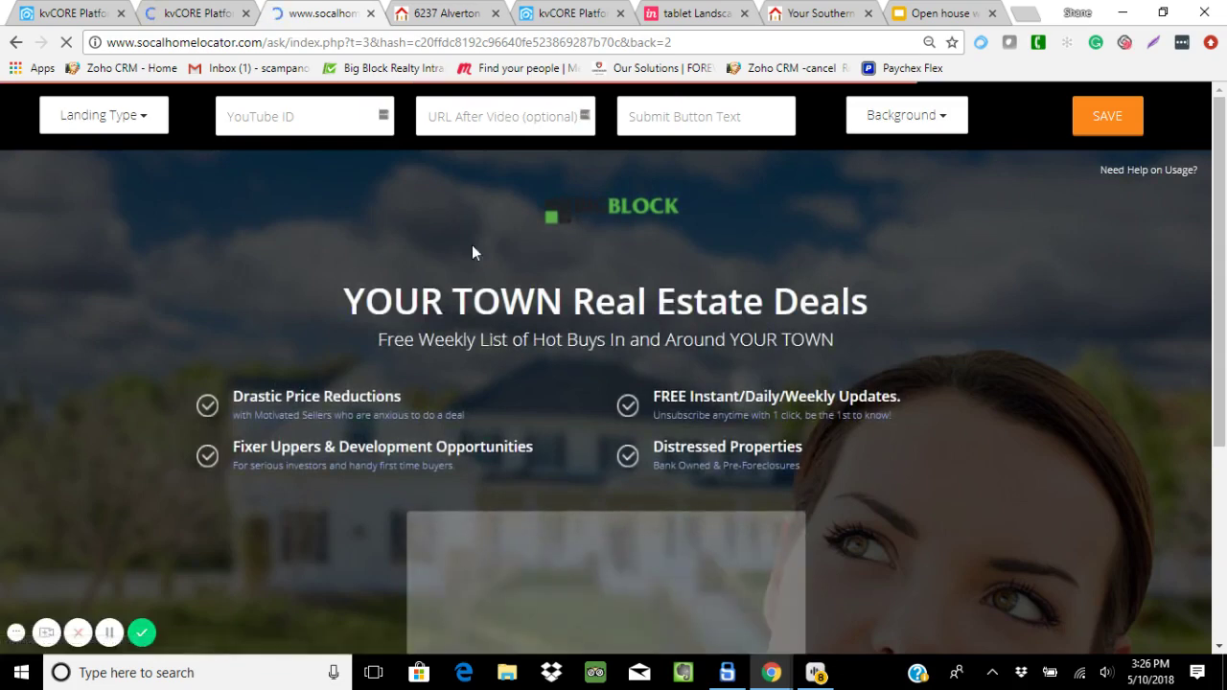
scroll(481, 497, down, 3)
scroll(551, 479, up, 3)
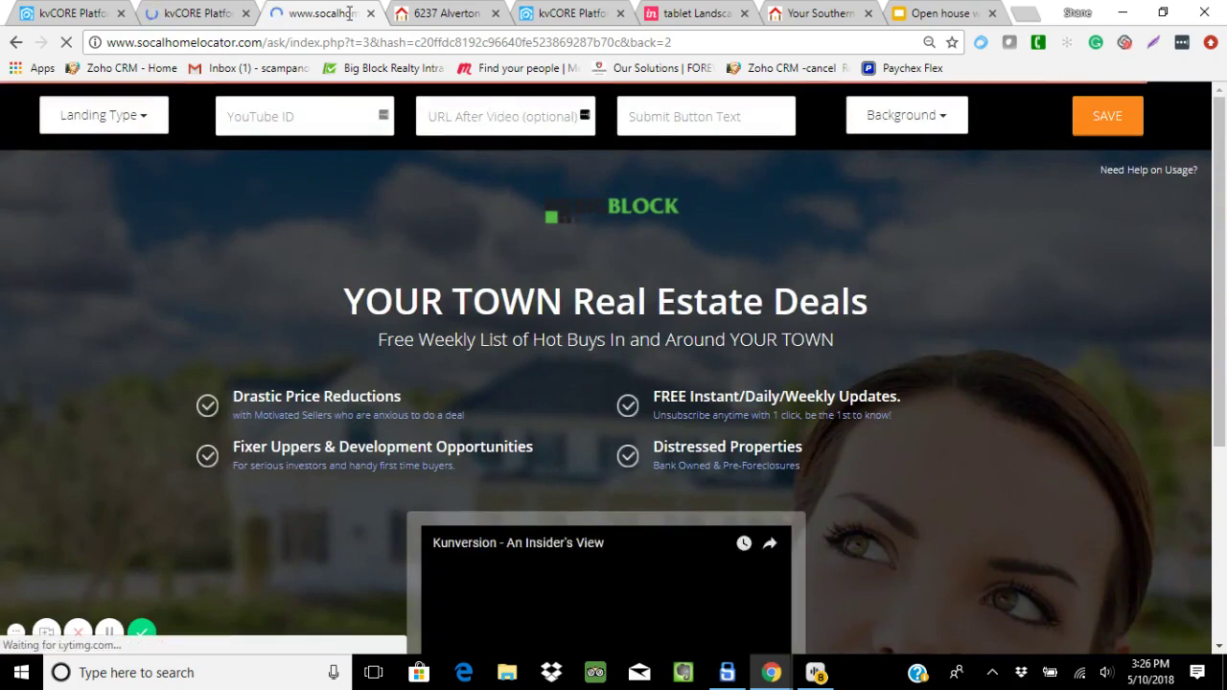
click(438, 15)
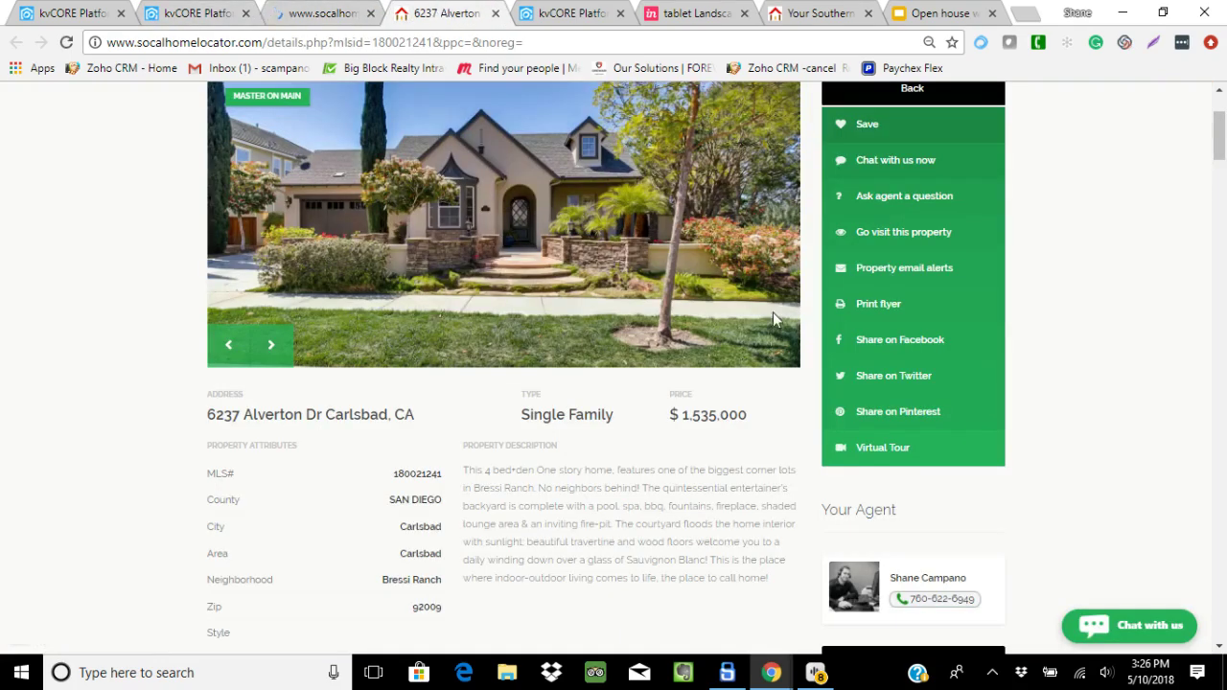
Step: Return to the top of the 6237 Alverton listing, then go back to slide 2 via Lead Engine
scroll(475, 325, up, 2)
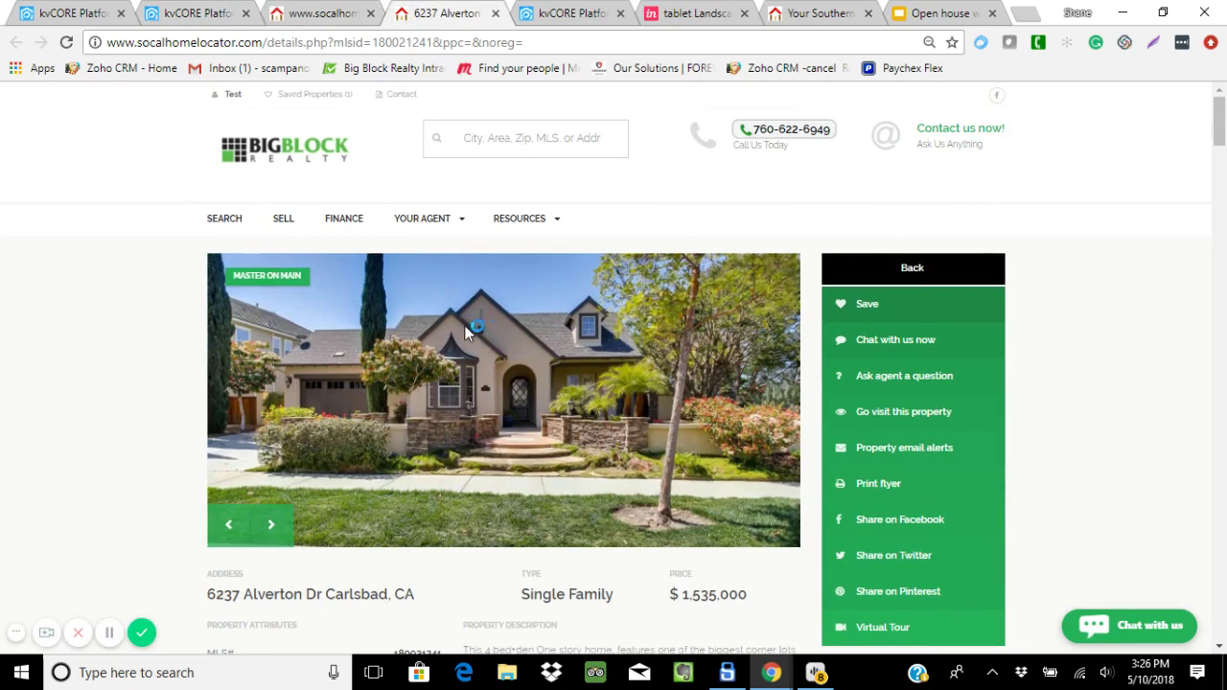
click(175, 17)
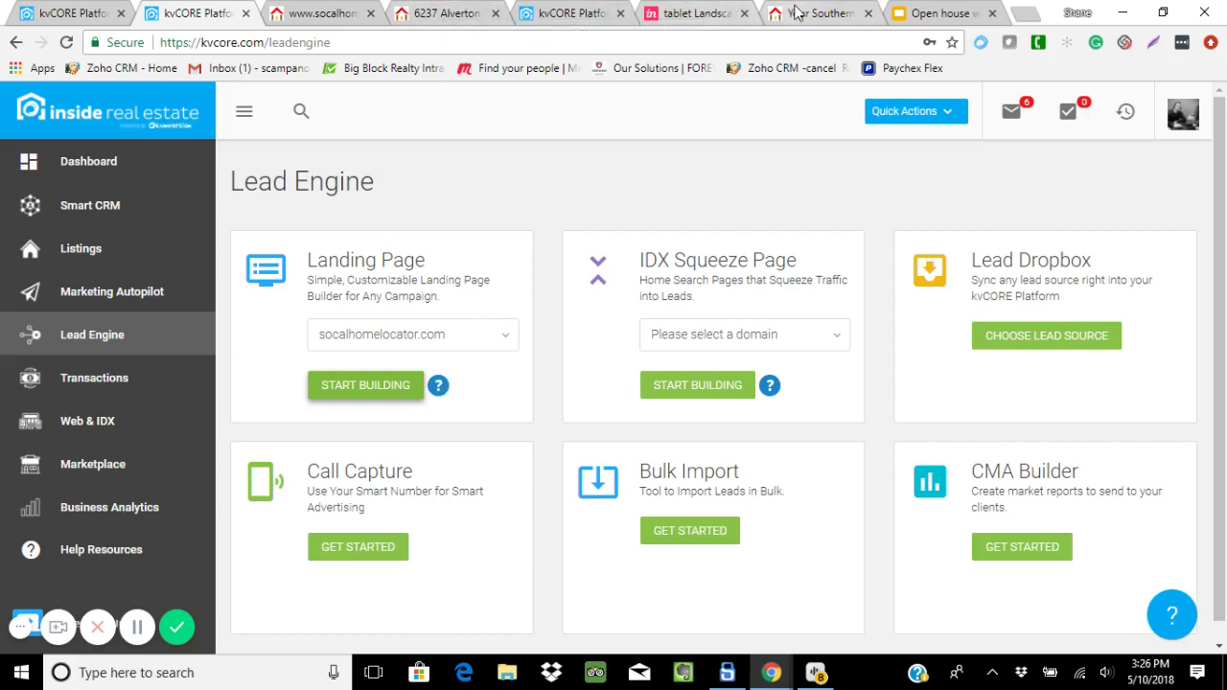
click(933, 16)
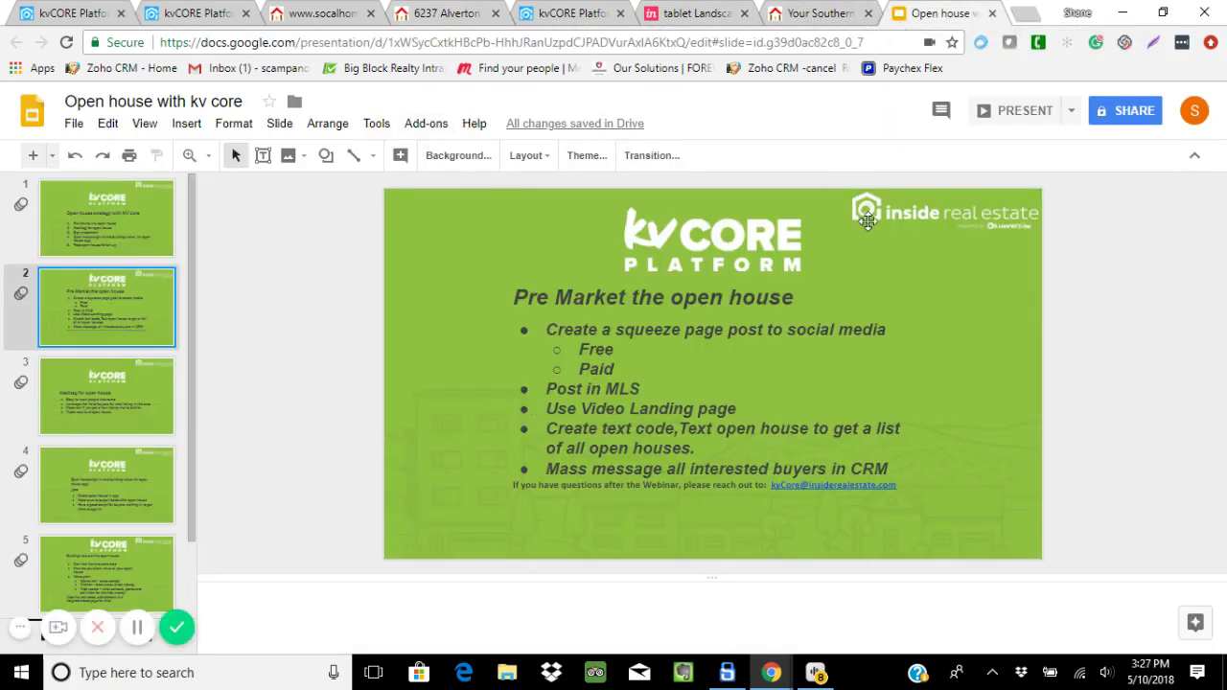
Step: Show 'Pre Market the open house' as a full-screen slideshow, end it, and go to Big Block Realty
click(997, 111)
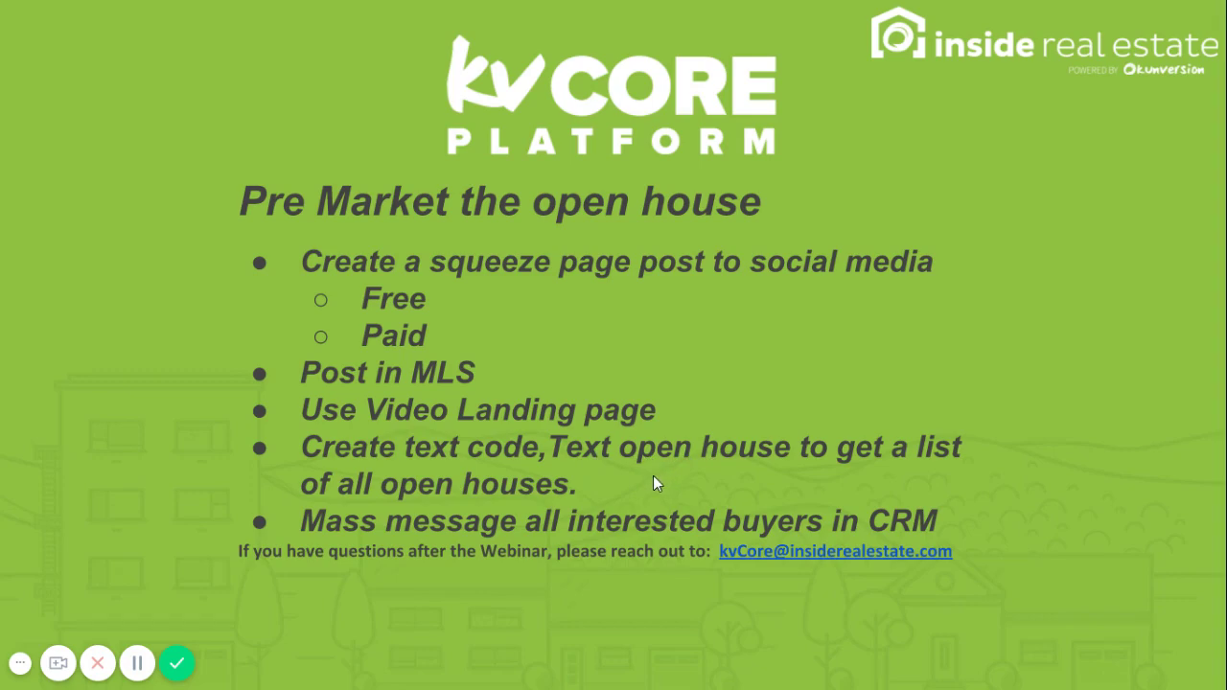
key(Escape)
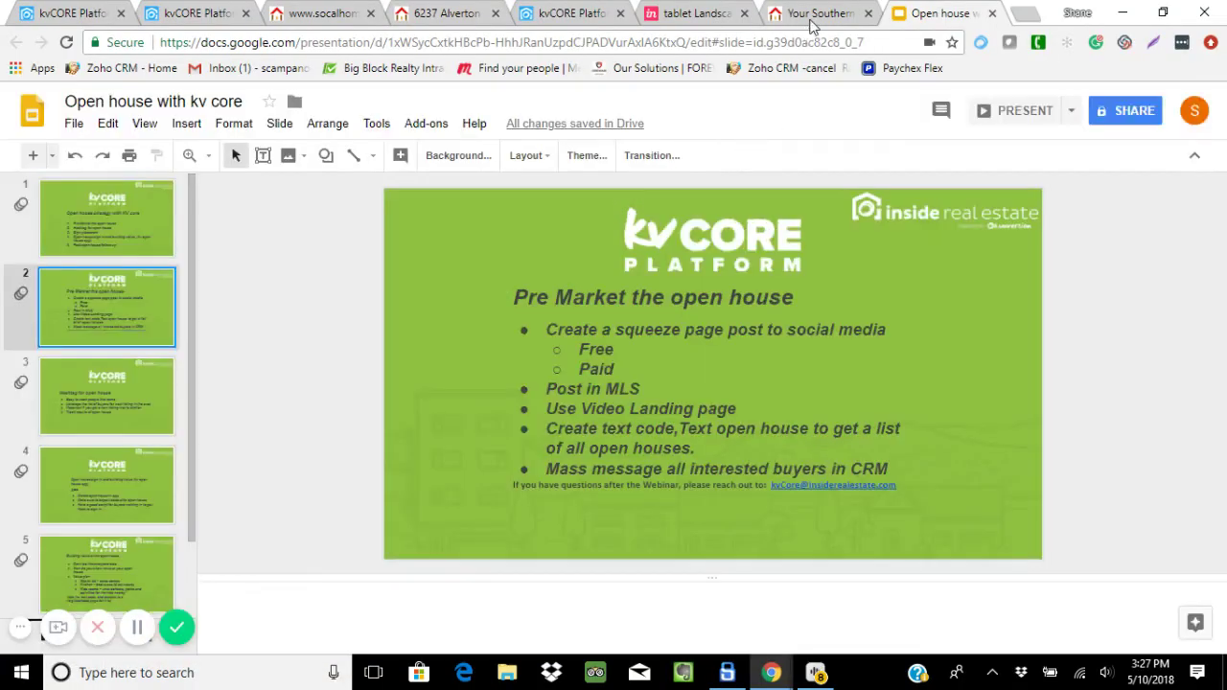
click(814, 14)
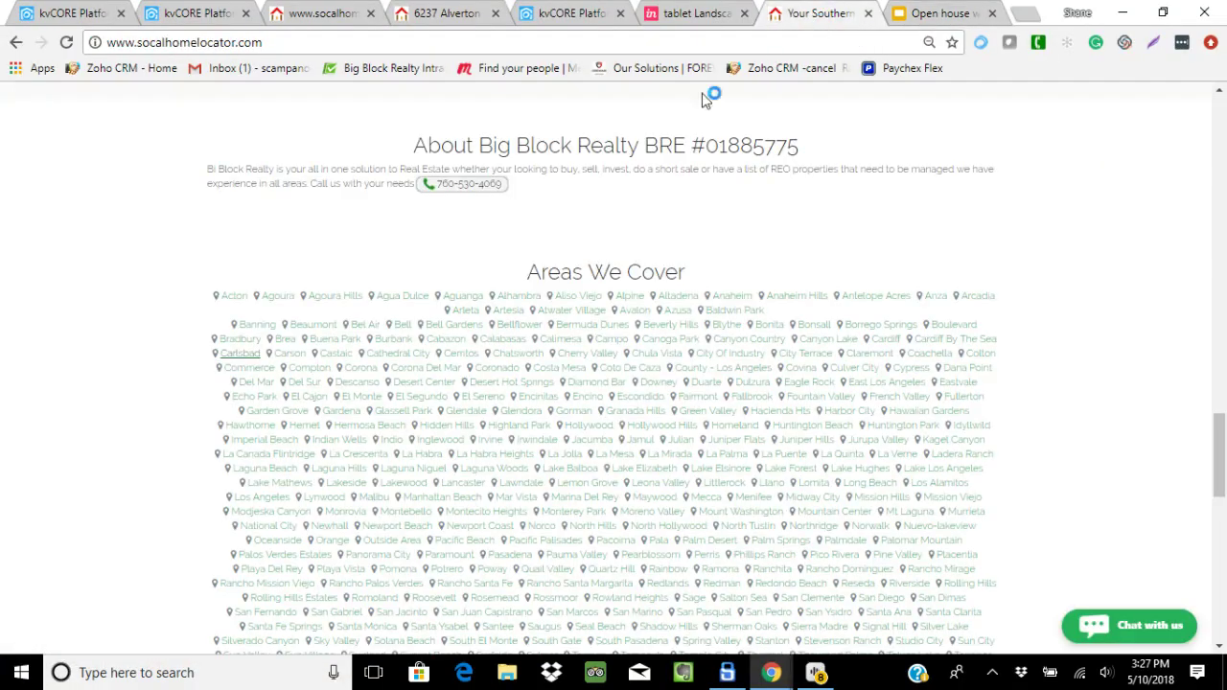
Step: Pull up the 53 Carlsbad open-house results on the IDX site, then return to kvCORE Lead Engine
click(240, 355)
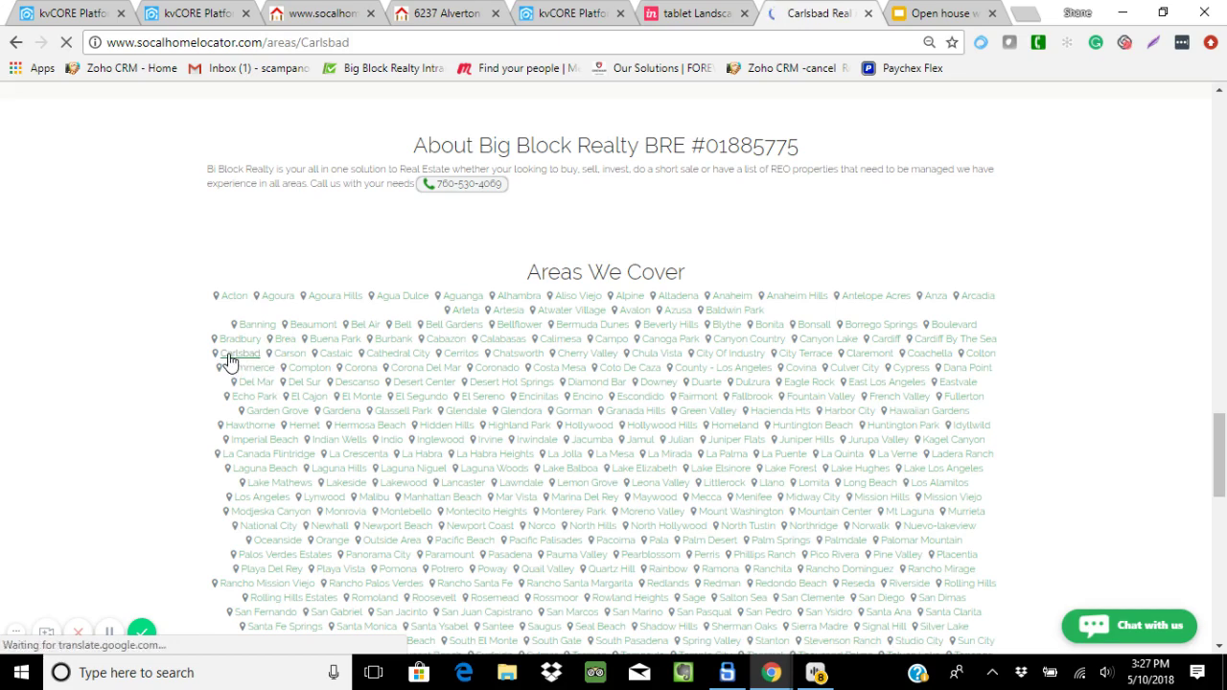
scroll(213, 362, down, 2)
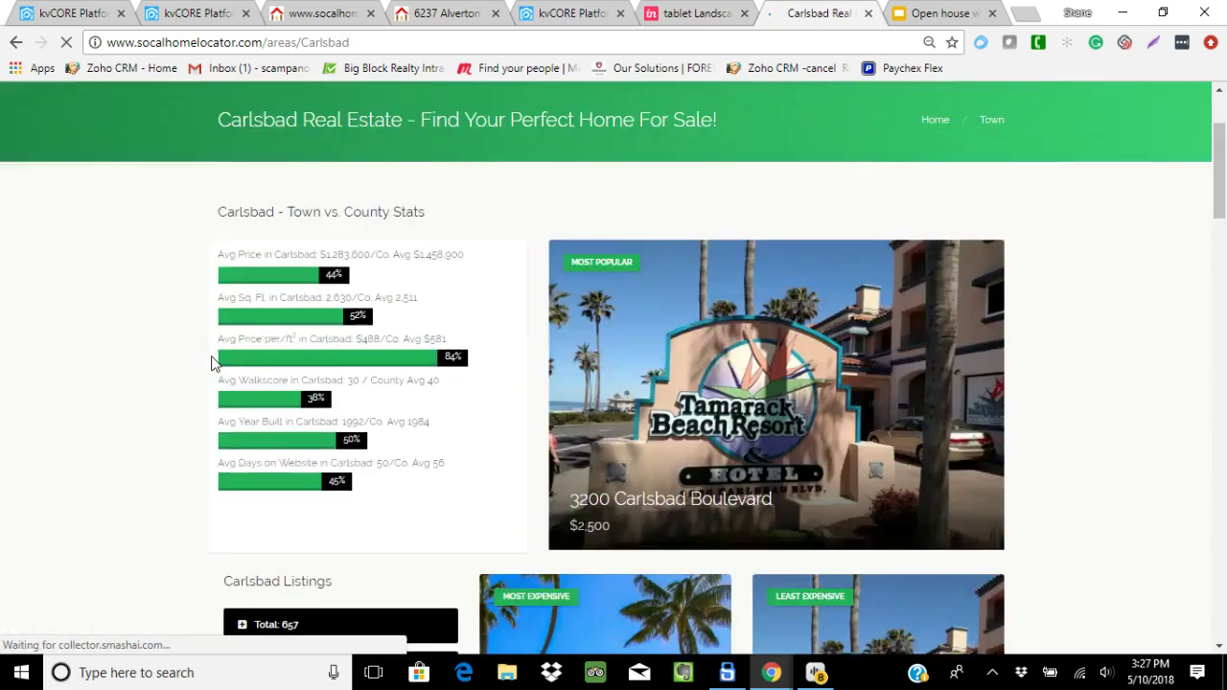
scroll(191, 403, down, 3)
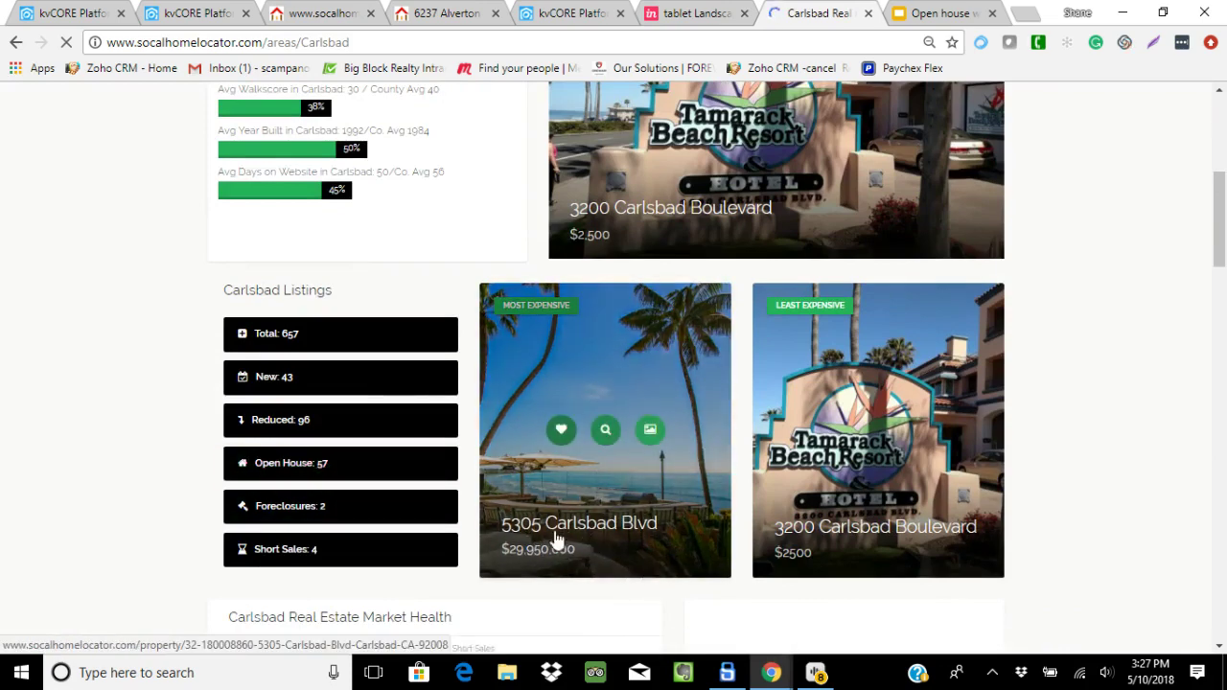
click(313, 473)
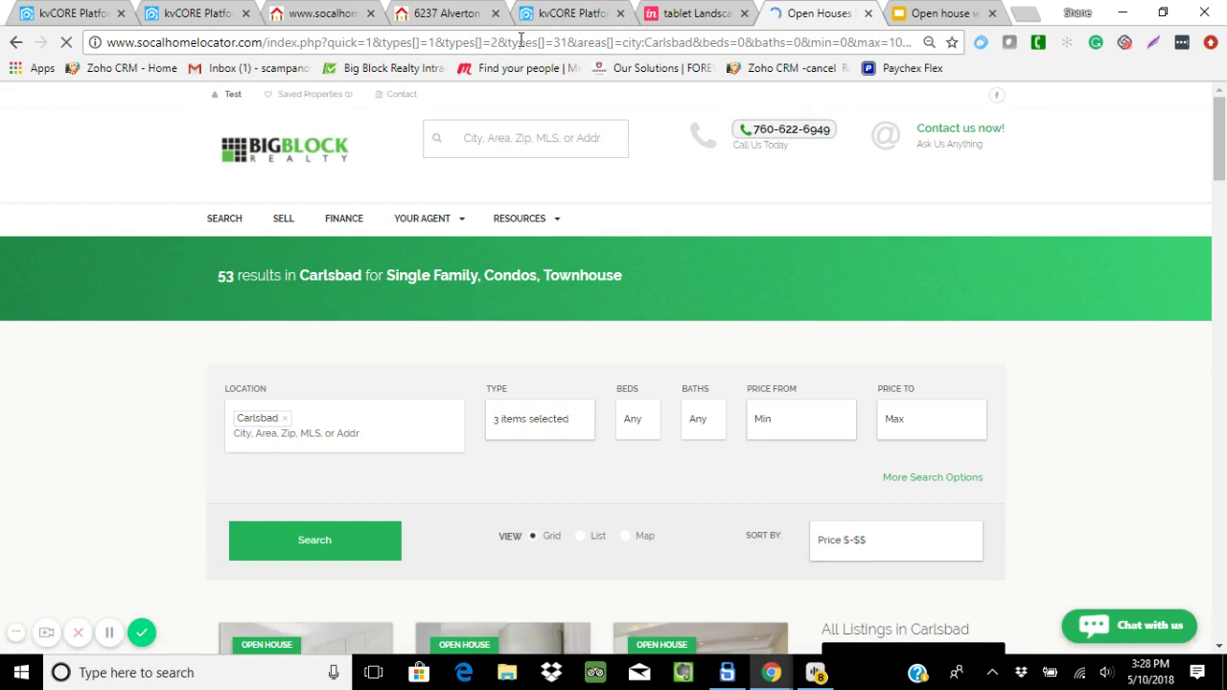
click(194, 12)
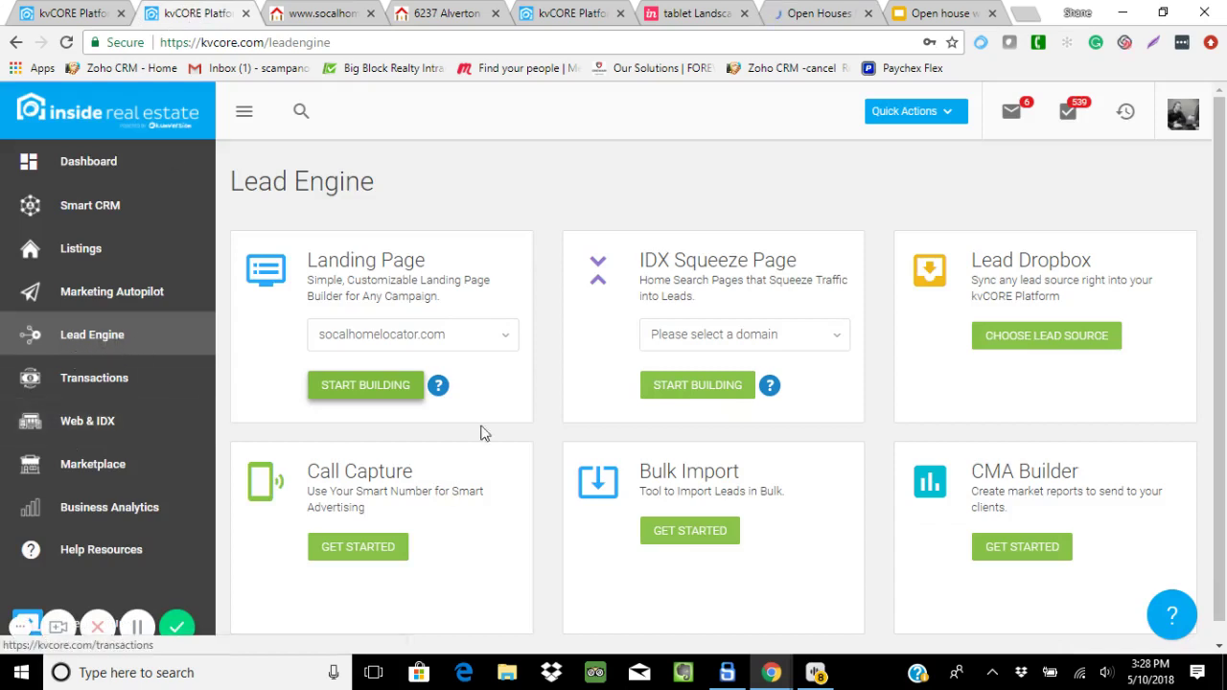
Step: Open the Call Capture smart number page from Lead Engine's GET STARTED
click(351, 550)
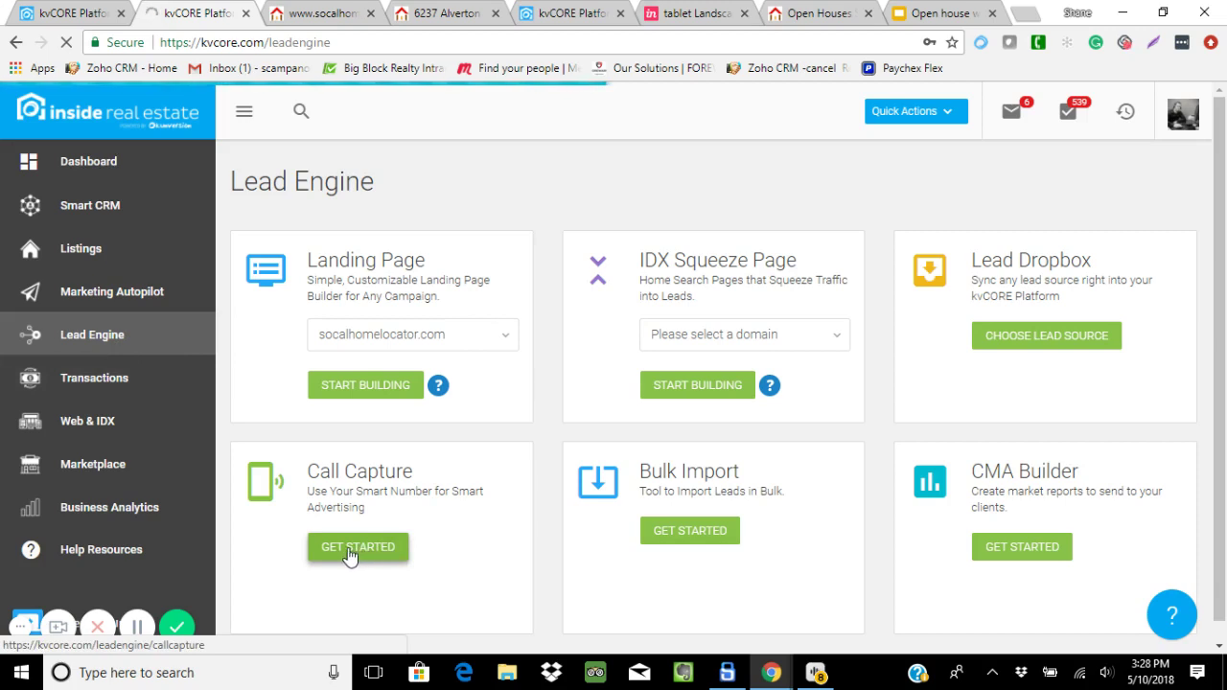
click(350, 557)
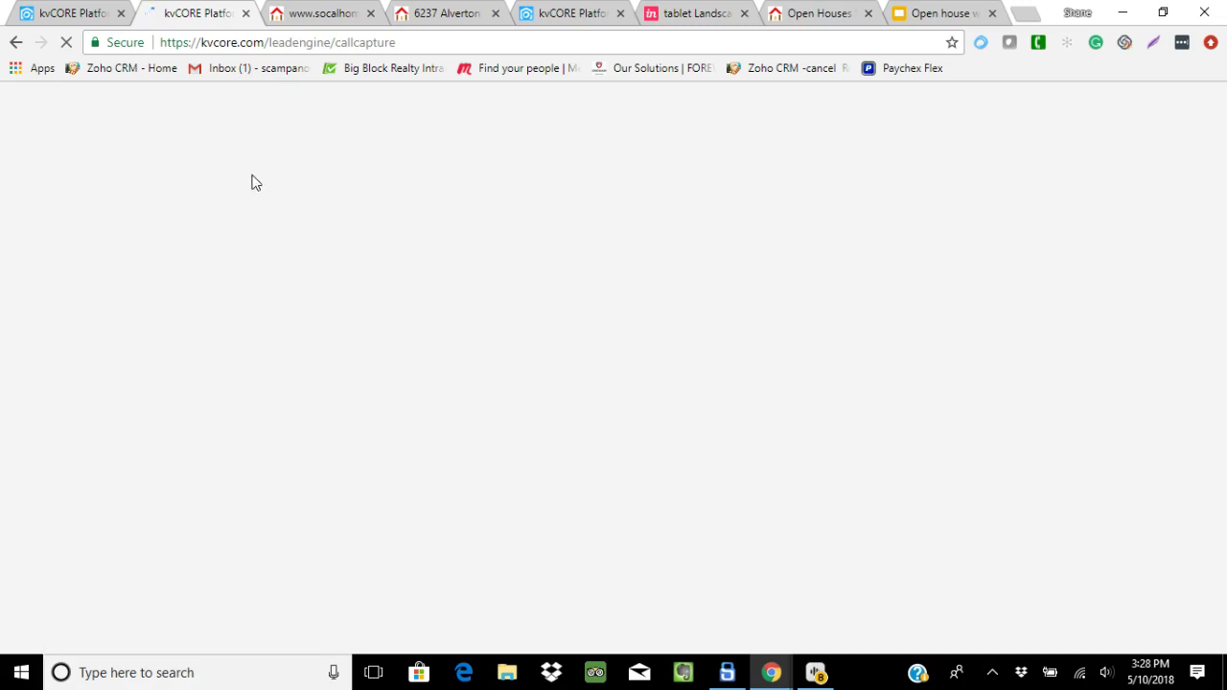
click(67, 15)
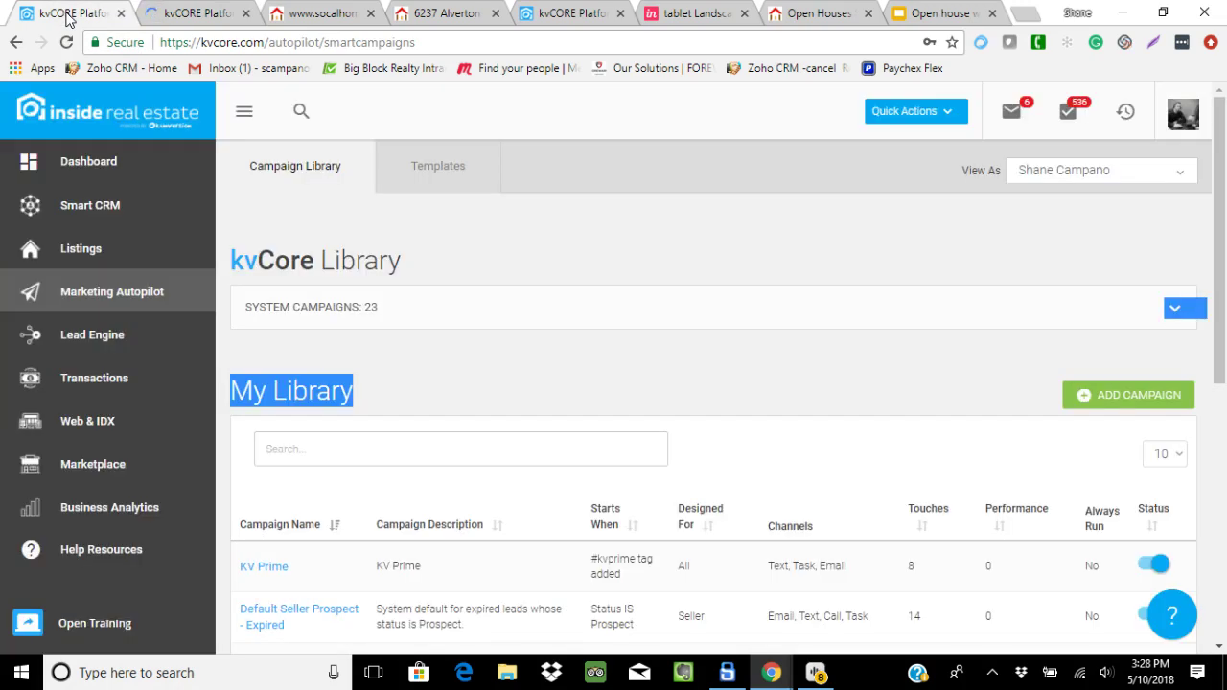
Step: Browse the Custom Text Codes list to its end, past OpenHouse, search and sell
mouse_move(57, 628)
click(137, 628)
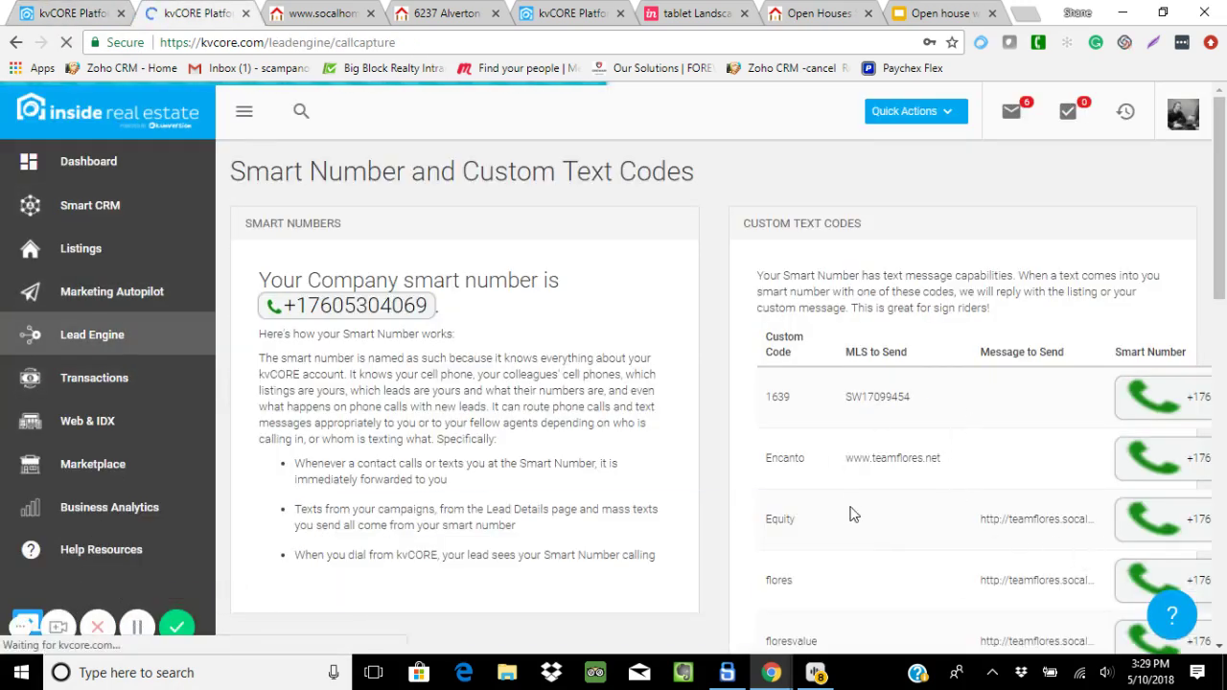
scroll(892, 547, down, 2)
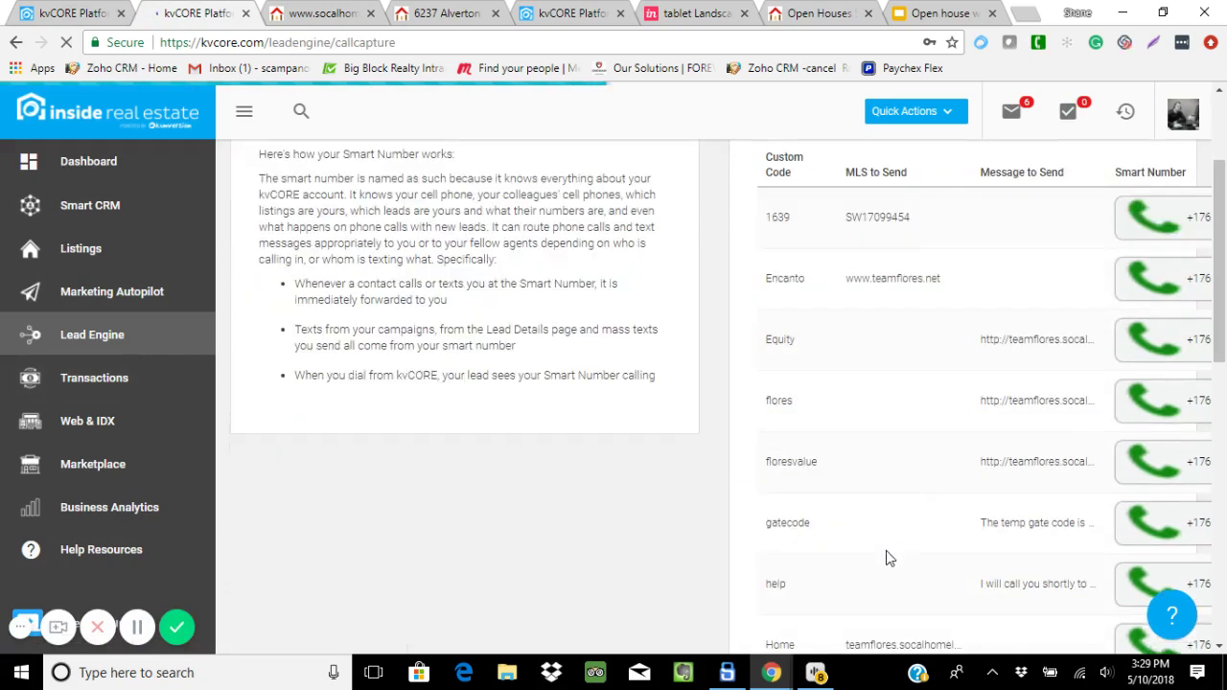
scroll(890, 558, down, 6)
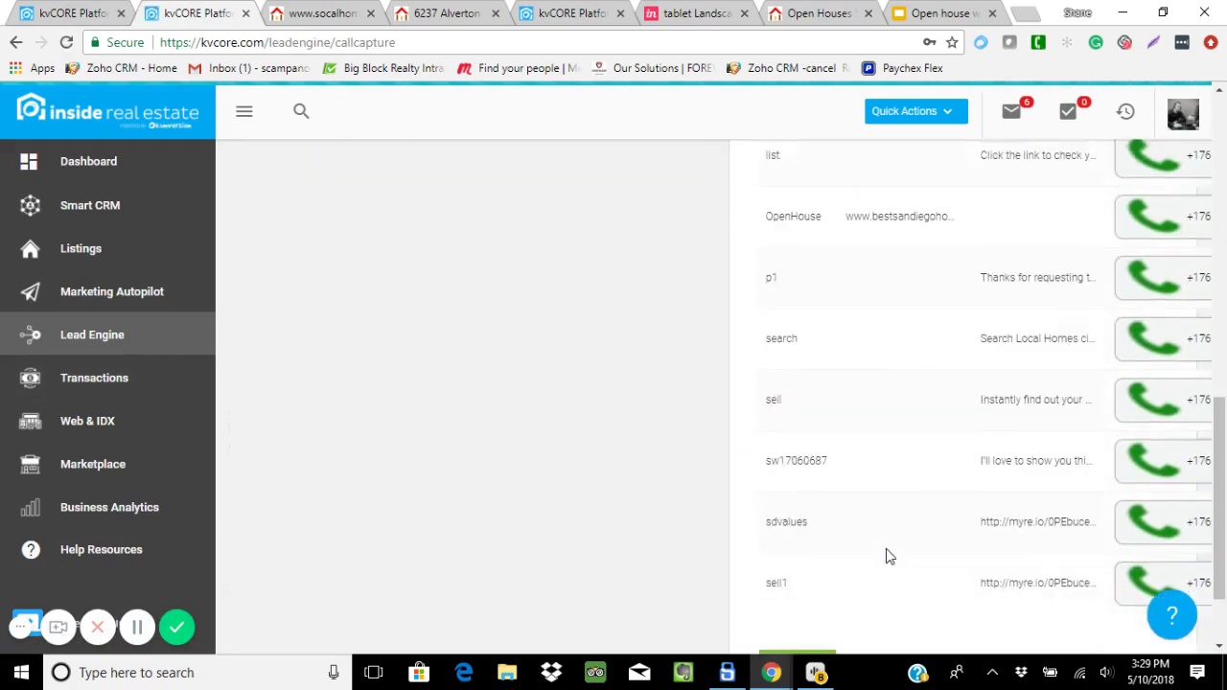
scroll(887, 556, down, 2)
Step: Add a new custom text code with MLS ID 180021241, leaving the Reply field empty
click(791, 556)
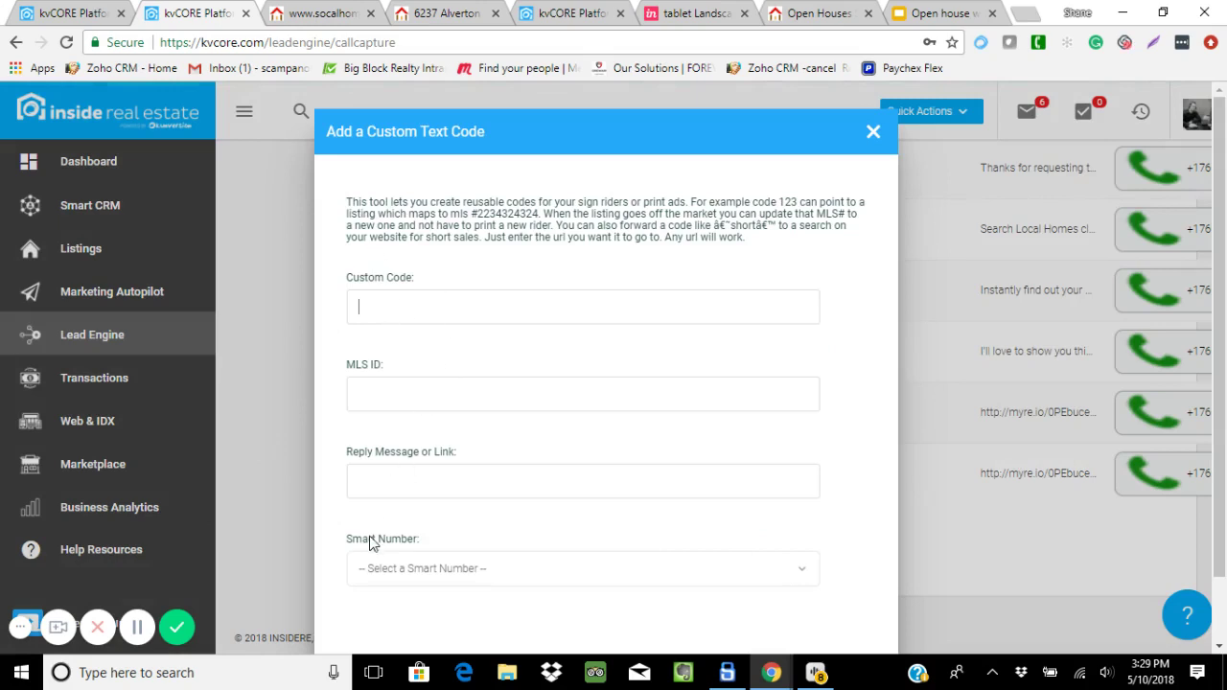
drag(489, 458, 456, 497)
click(458, 496)
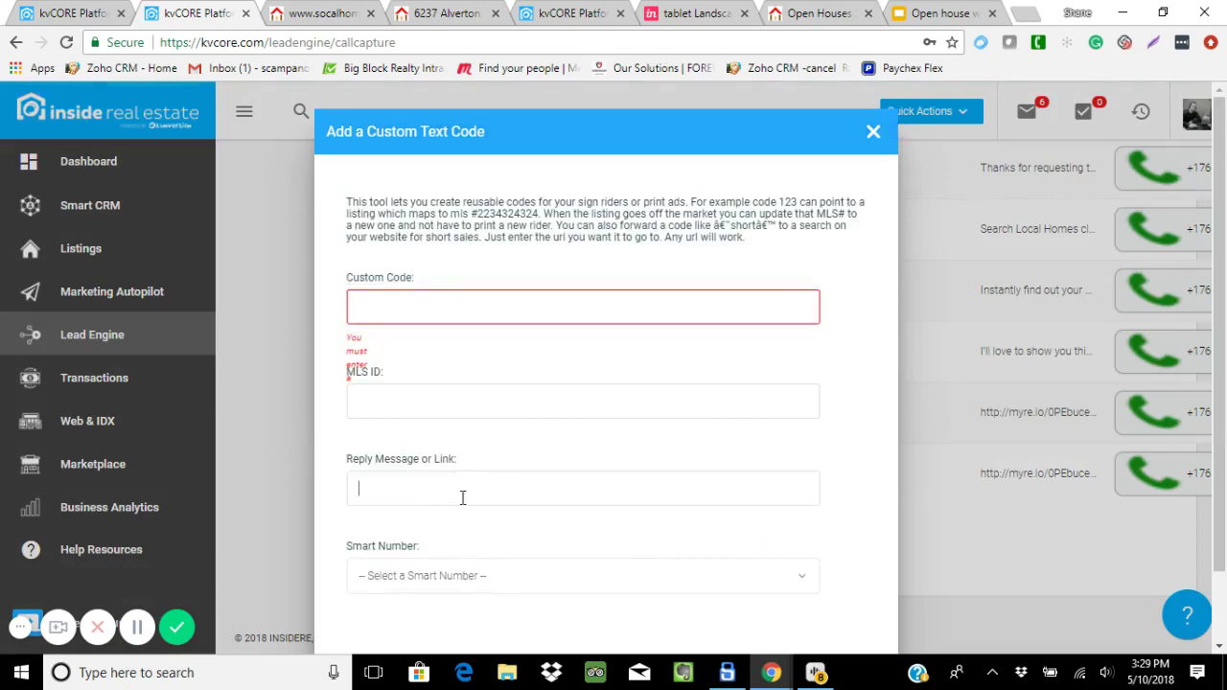
text(180021241)
text(180021241)
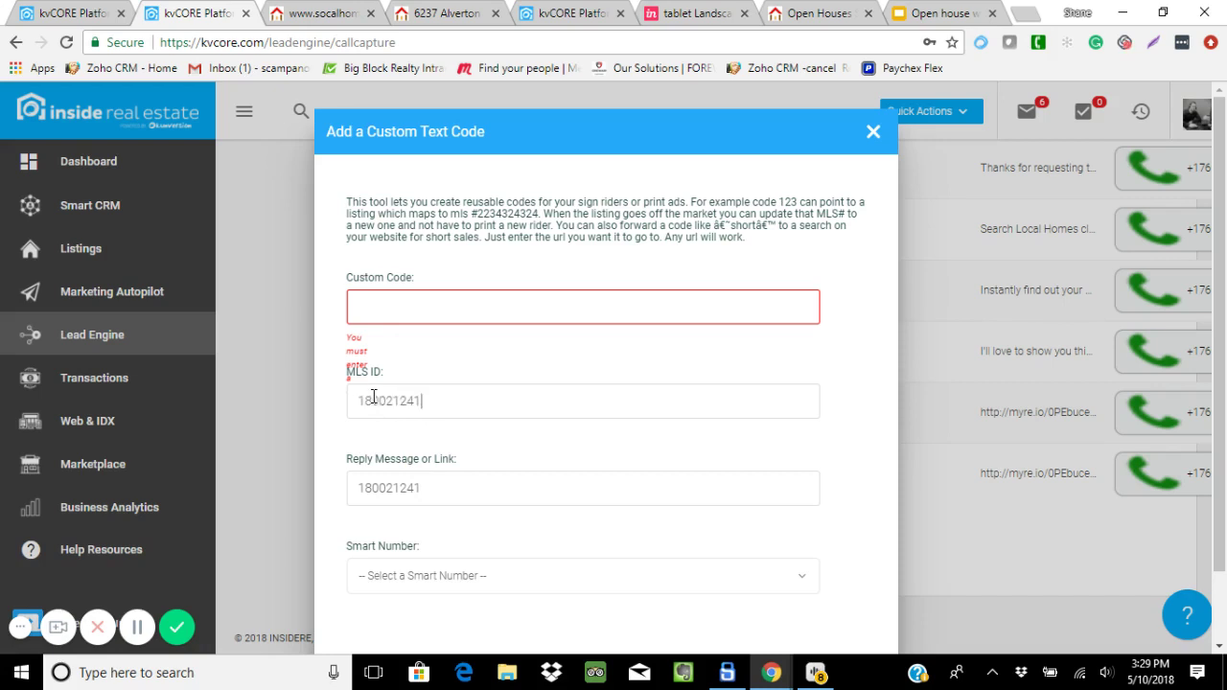
drag(432, 493, 321, 496)
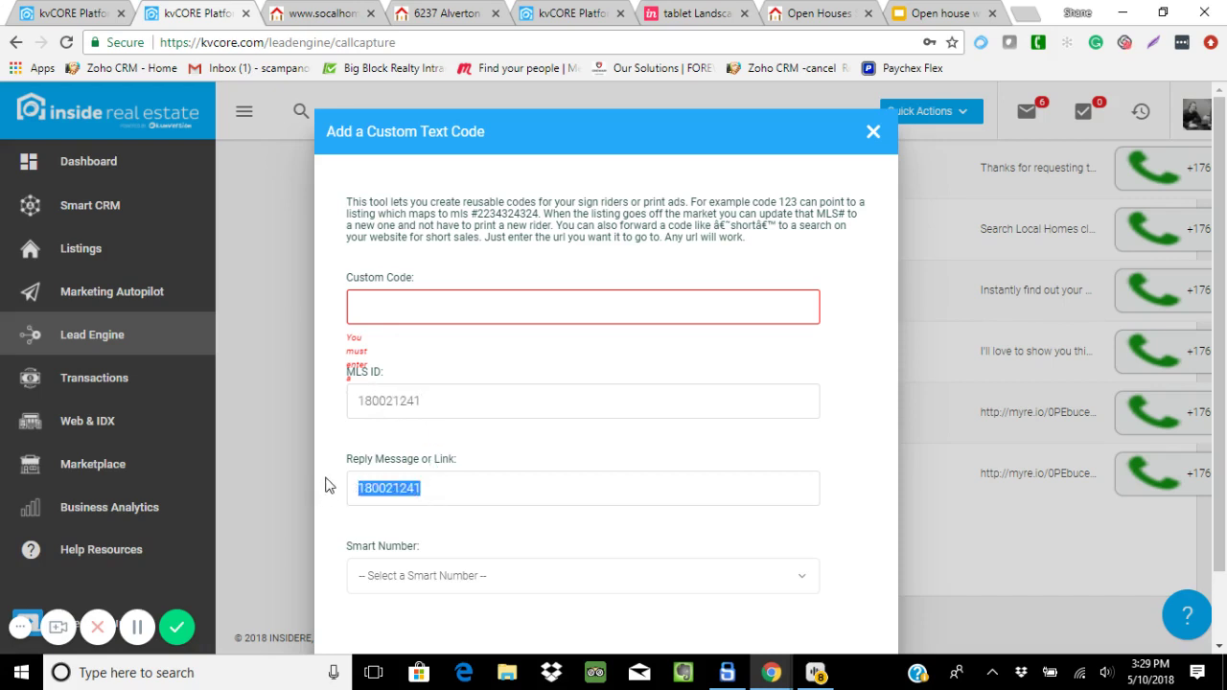
key(BackSpace)
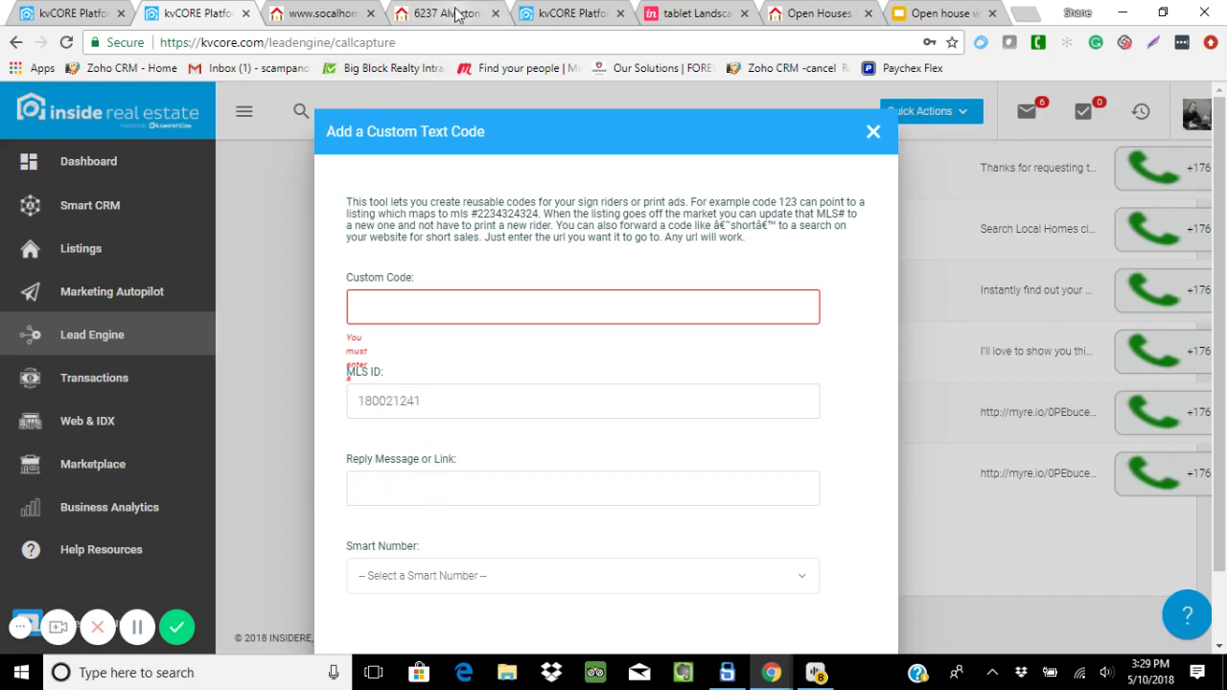
Step: Return to the open house presentation by way of the listing and Carlsbad open houses
click(454, 13)
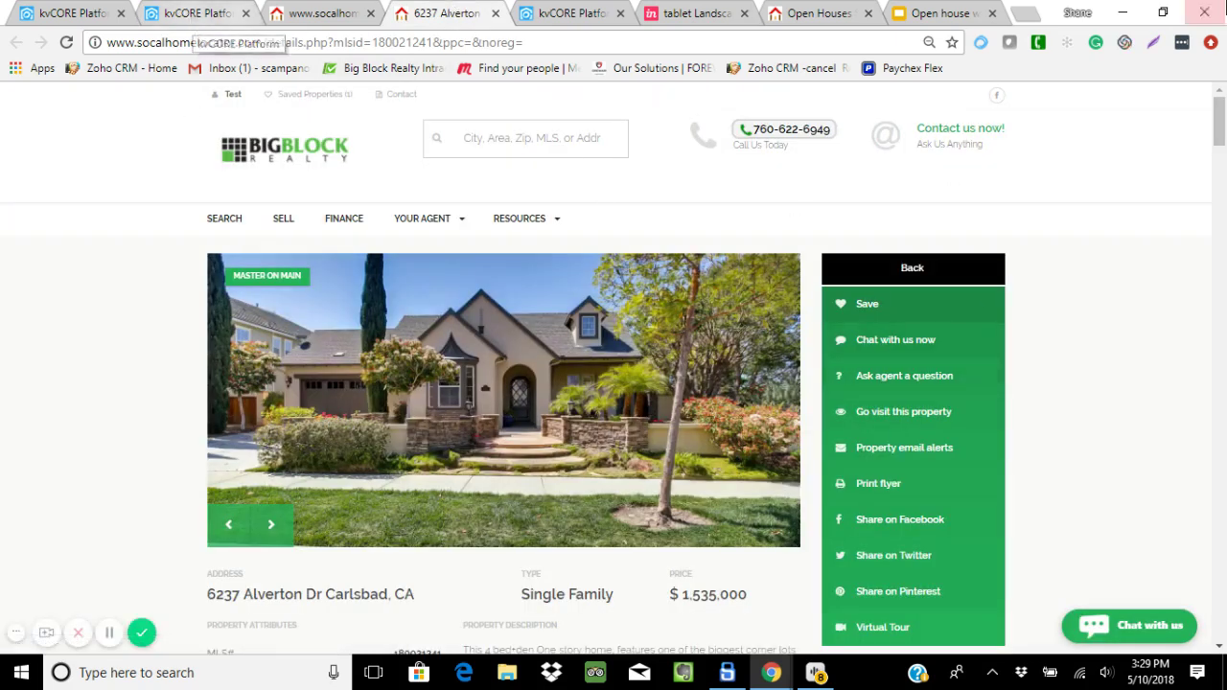
click(838, 16)
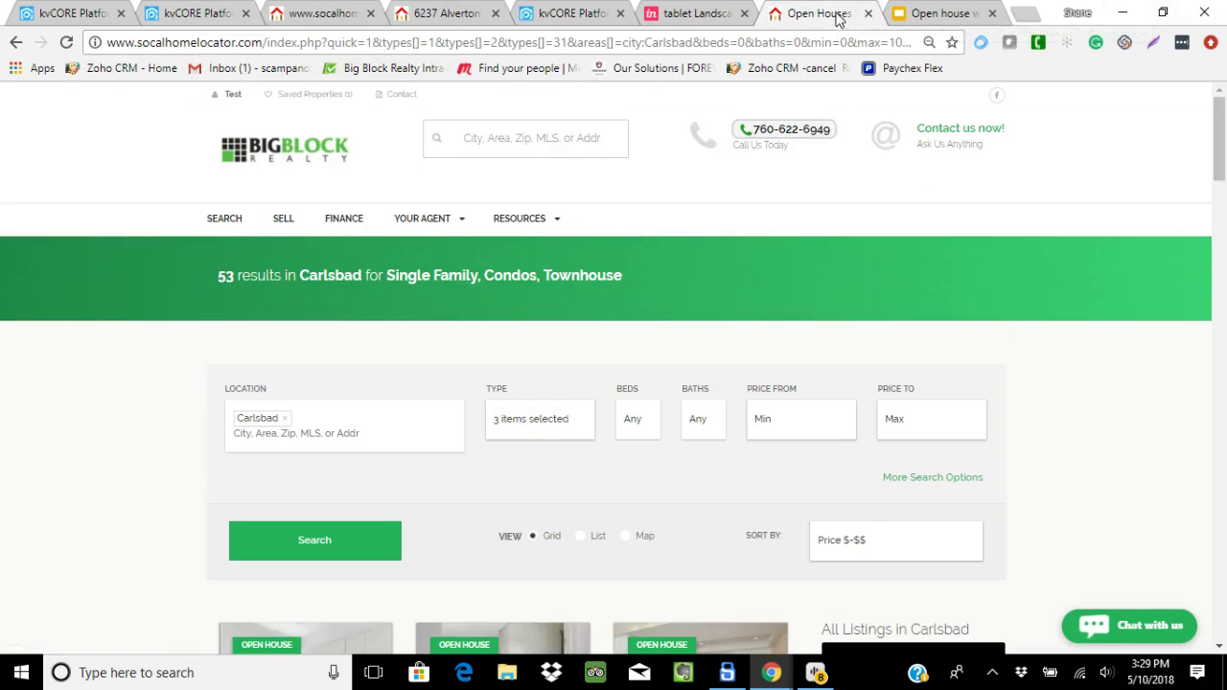
click(944, 13)
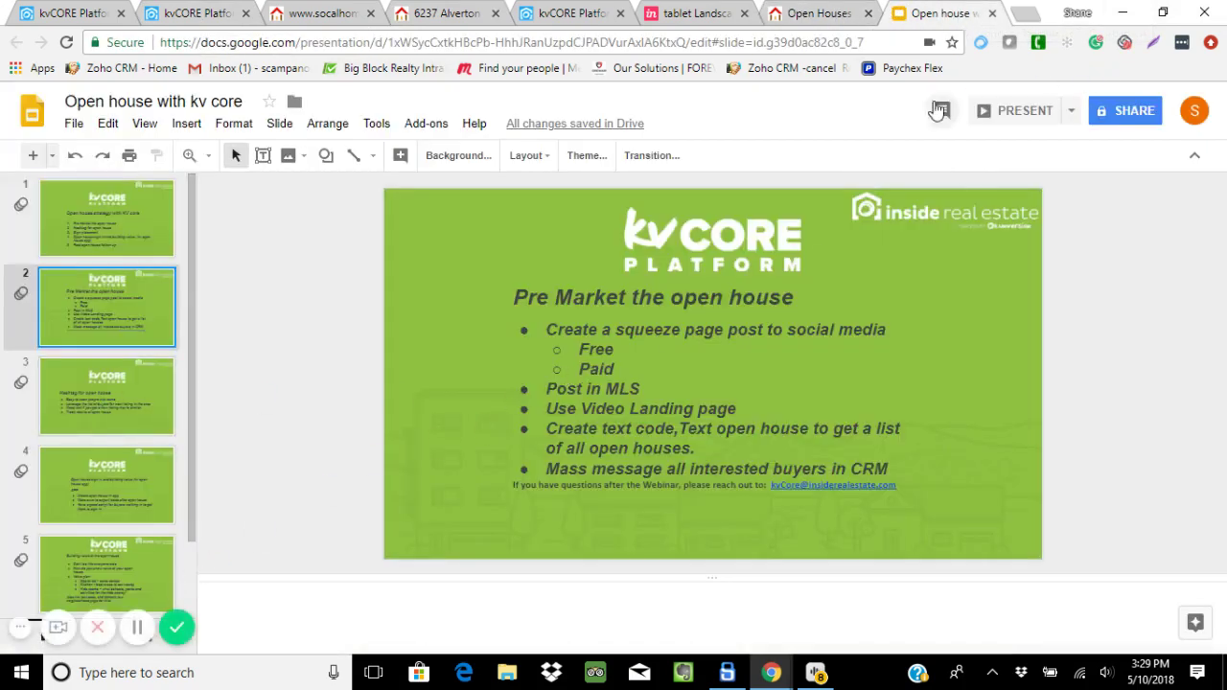
Step: Present the deck full screen and advance to slide 3, 'Hashtag for open house'
click(1018, 111)
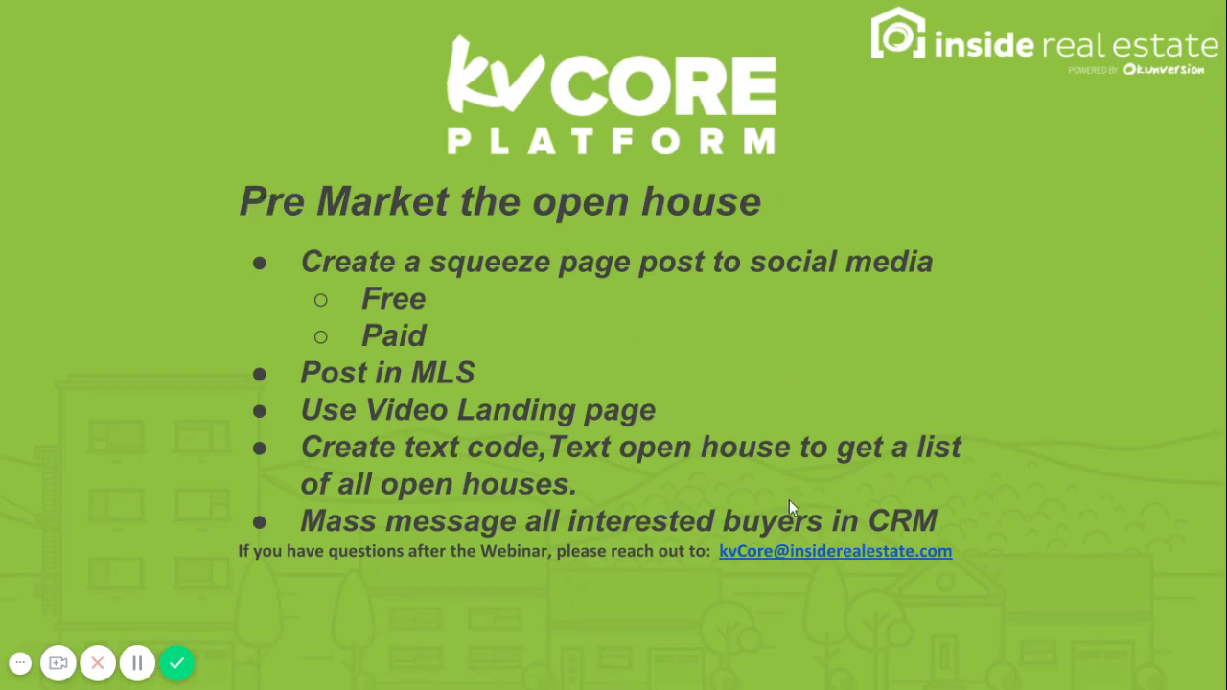
click(1035, 417)
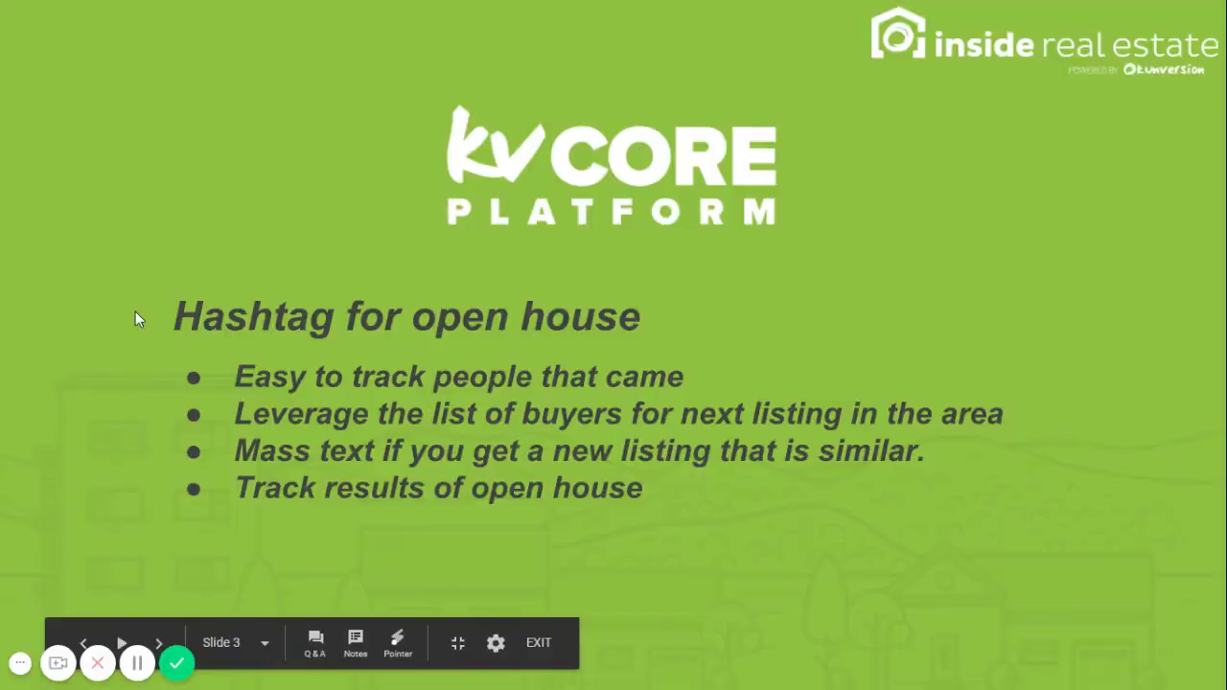